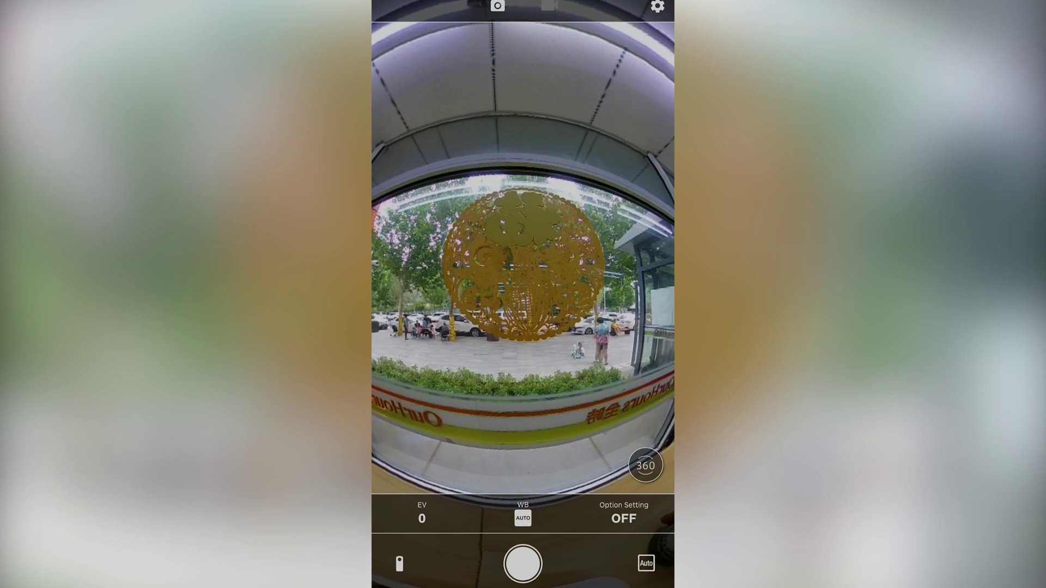
Turn the THETA live 360 preview to face the man eating at the table
{"action": "left_click_drag", "start_coordinate": [414, 338], "coordinate": [589, 338]}
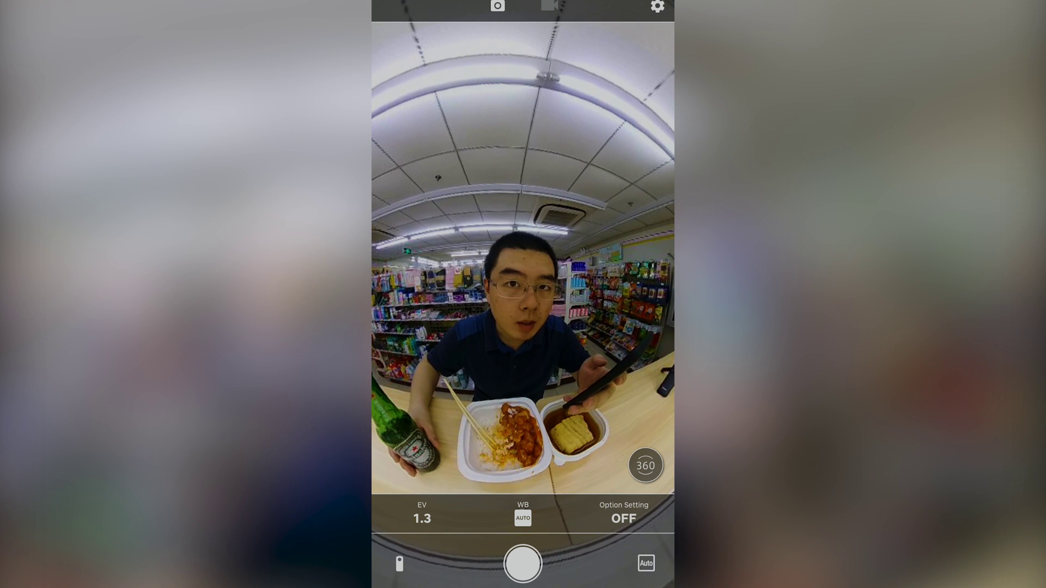
Rotate the THETA preview diagonally to reframe the table scene
{"action": "left_click_drag", "start_coordinate": [416, 438], "coordinate": [470, 389]}
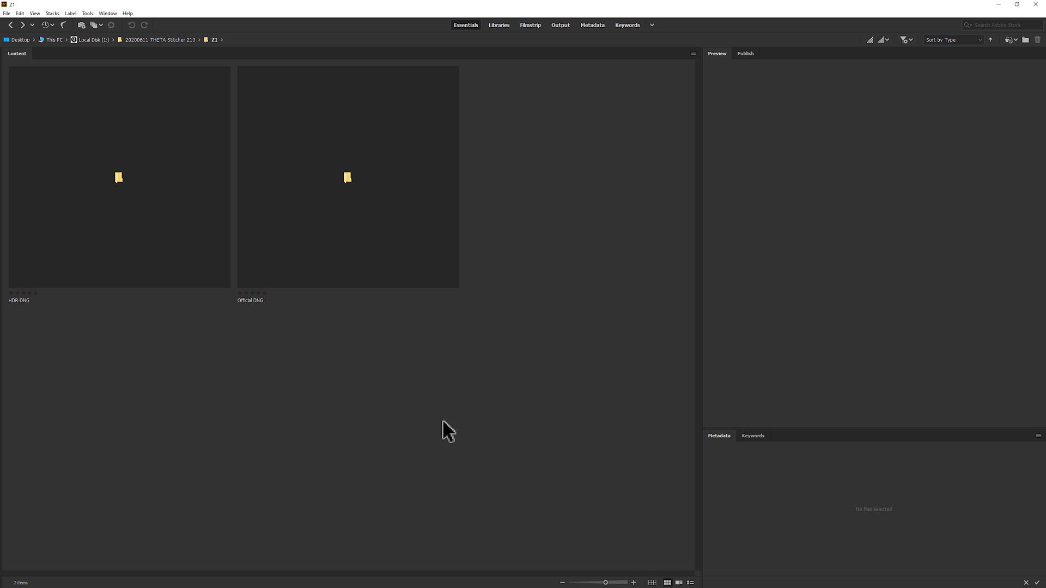
Check the Official DNG shots, then open HDR-DNG and select R0020002_HDR.DNG and R0020003_HDR.DNG
{"action": "left_click", "coordinate": [442, 375]}
{"action": "double_click", "coordinate": [357, 205]}
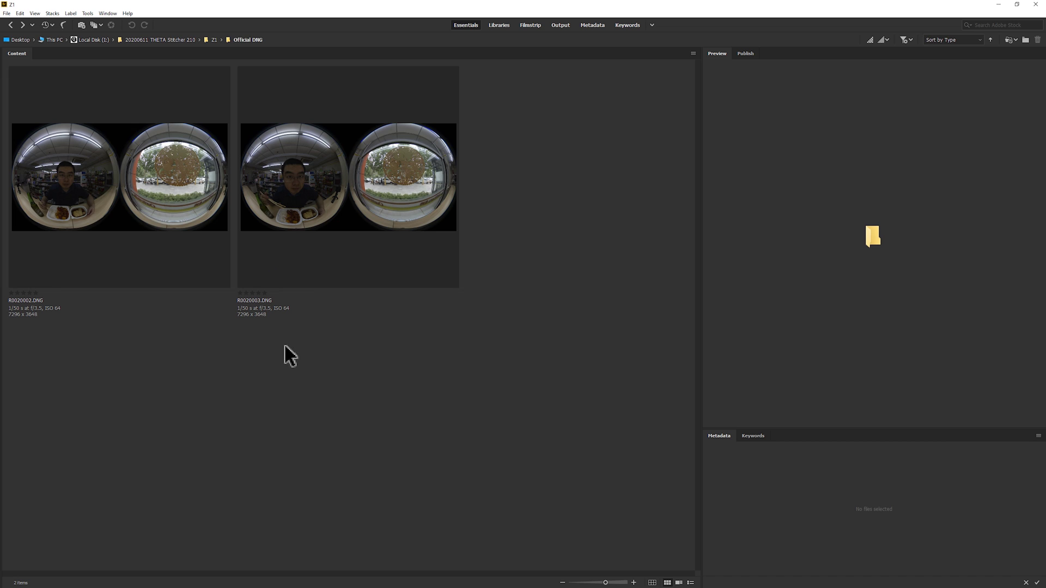
{"action": "key", "text": "ctrl+bracketleft"}
{"action": "double_click", "coordinate": [103, 226]}
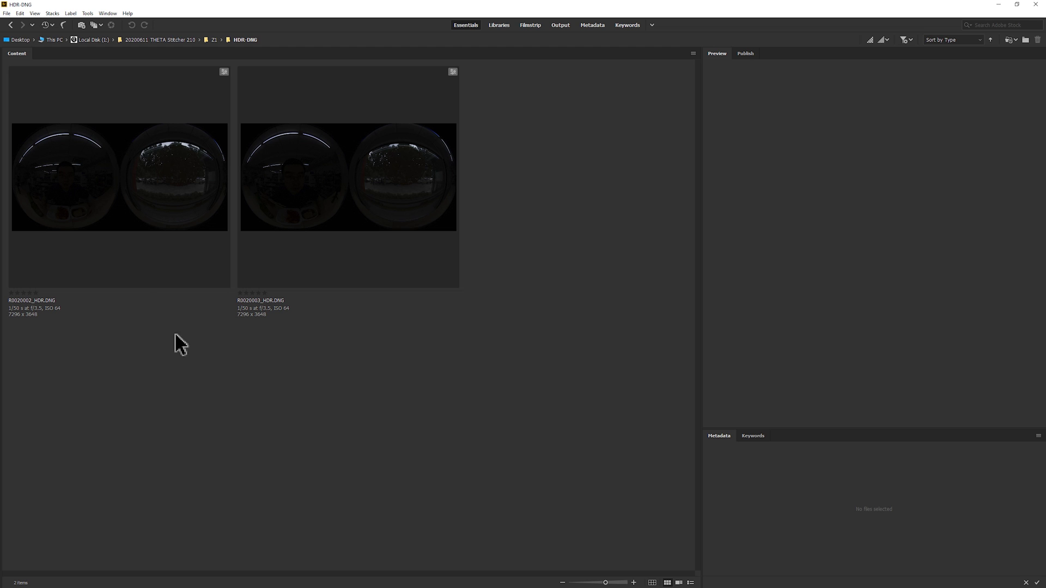
{"action": "left_click_drag", "start_coordinate": [362, 343], "coordinate": [172, 204]}
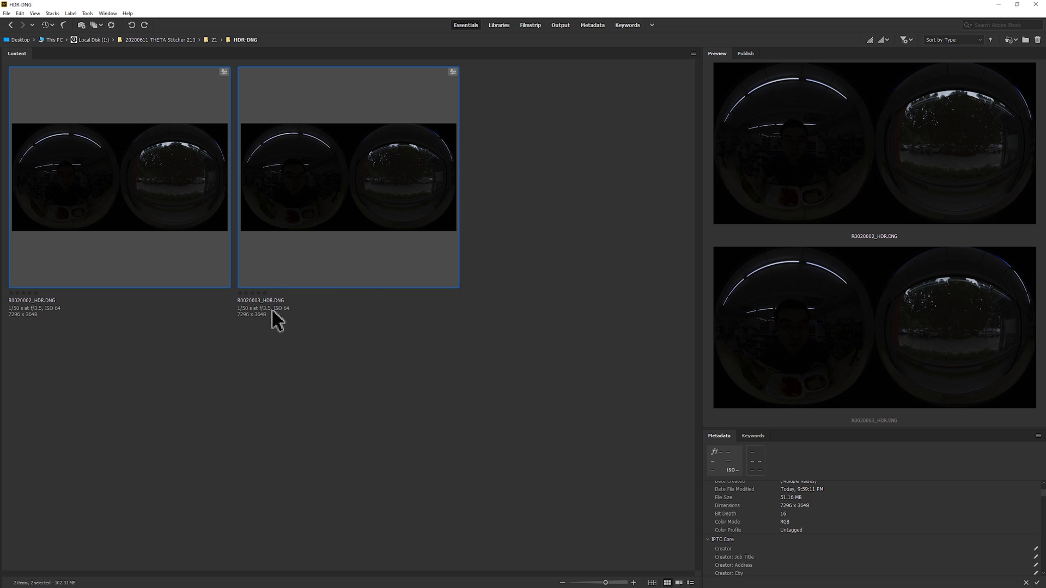
Bring Lightroom forward and open R0020002_HDR.DNG in the Develop module
{"action": "left_click", "coordinate": [309, 338]}
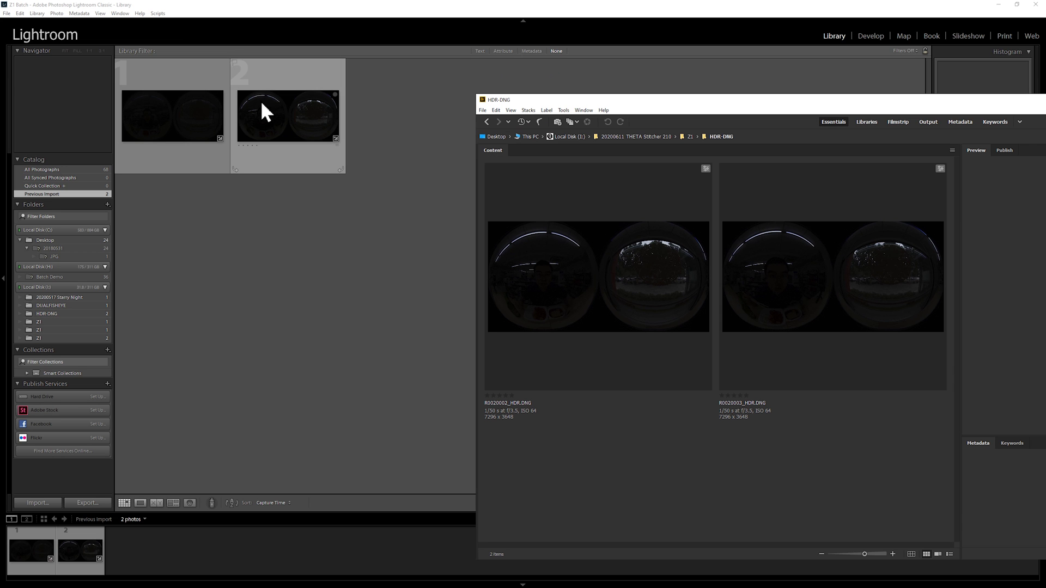
{"action": "left_click", "coordinate": [319, 7]}
{"action": "left_click", "coordinate": [442, 259]}
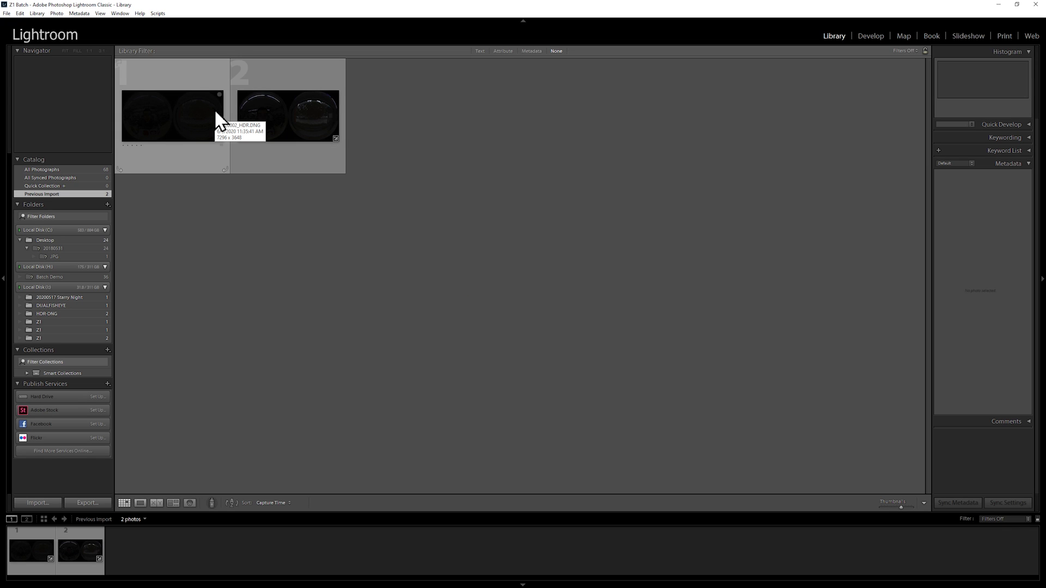
{"action": "double_click", "coordinate": [200, 109]}
{"action": "key", "text": "d"}
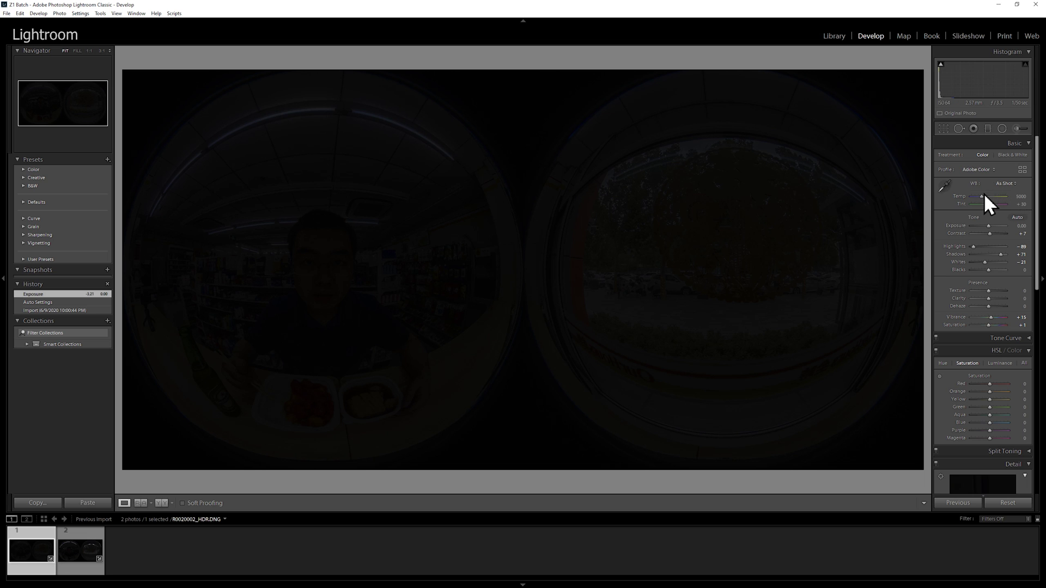
Apply Auto tone and raise Exposure to +6.19 on the first HDR shot
{"action": "left_click", "coordinate": [1018, 218]}
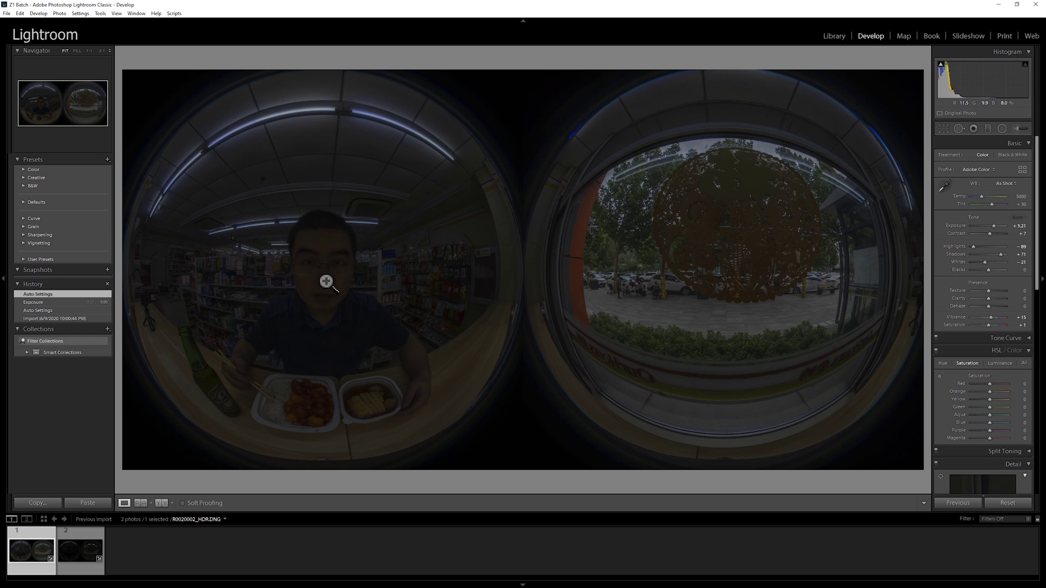
{"action": "left_click", "coordinate": [263, 281]}
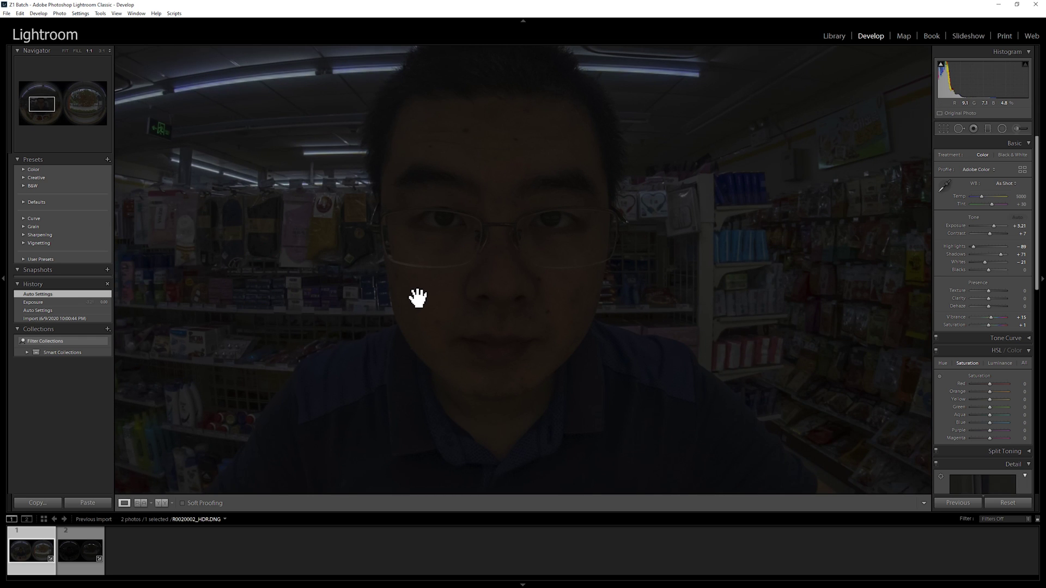
{"action": "left_click_drag", "start_coordinate": [418, 297], "coordinate": [583, 320]}
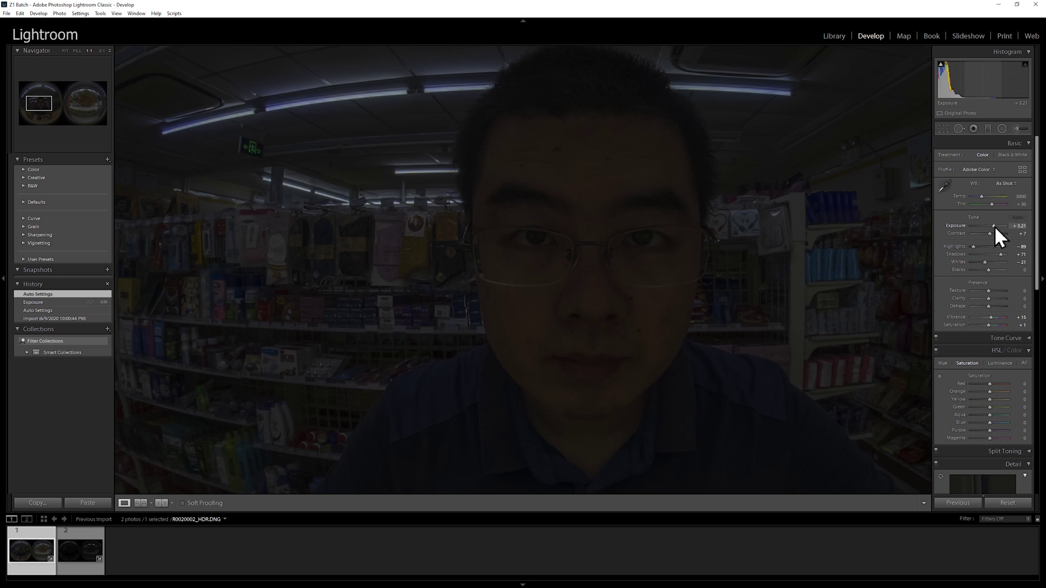
{"action": "left_click_drag", "start_coordinate": [994, 226], "coordinate": [1000, 225]}
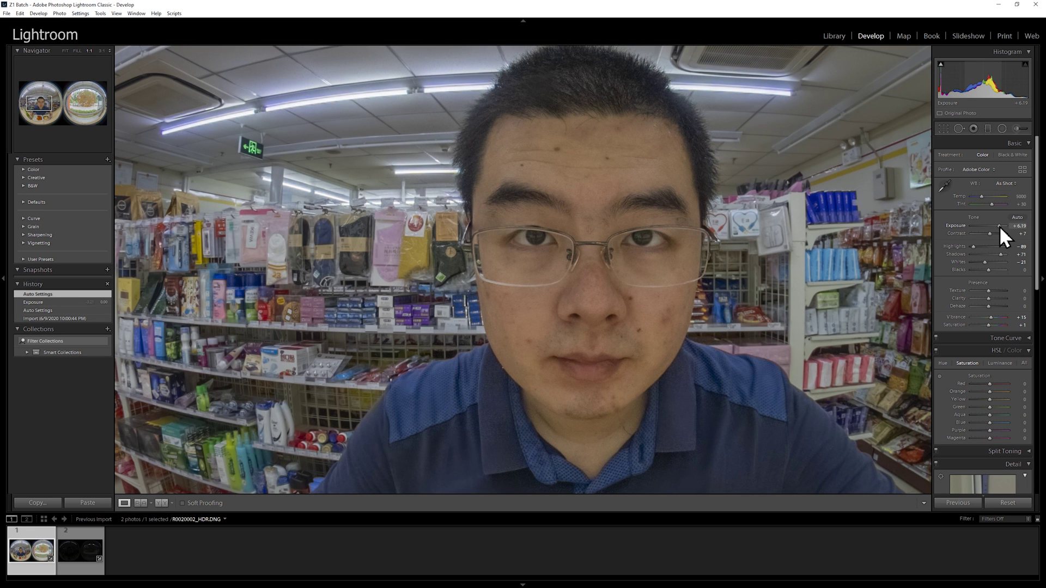
{"action": "left_click_drag", "start_coordinate": [999, 226], "coordinate": [999, 226]}
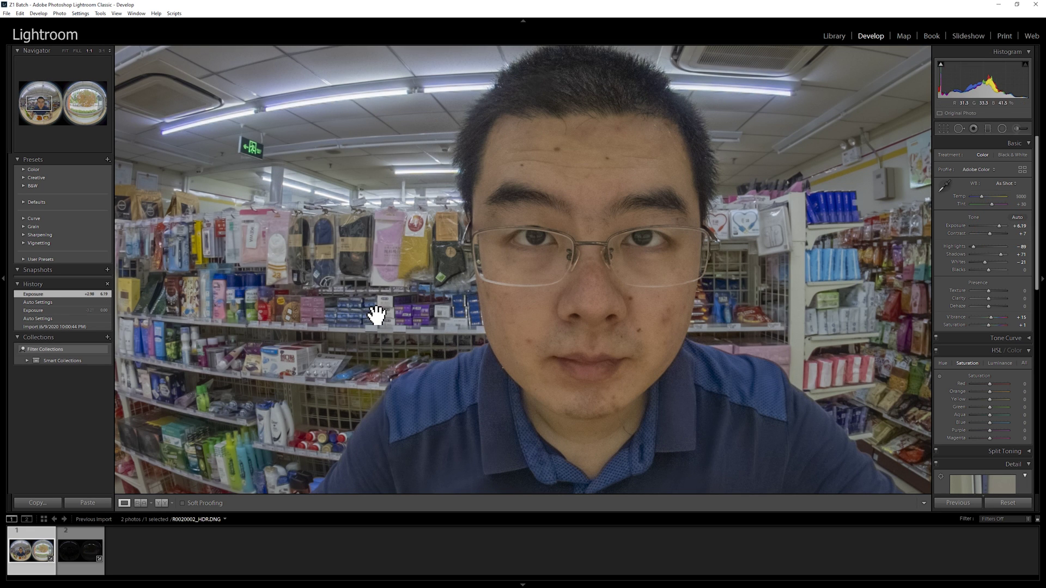
Check the left counter and the man's face at 1:1, then zoom back out to both fisheye circles
{"action": "left_click", "coordinate": [582, 310]}
{"action": "left_click", "coordinate": [169, 292]}
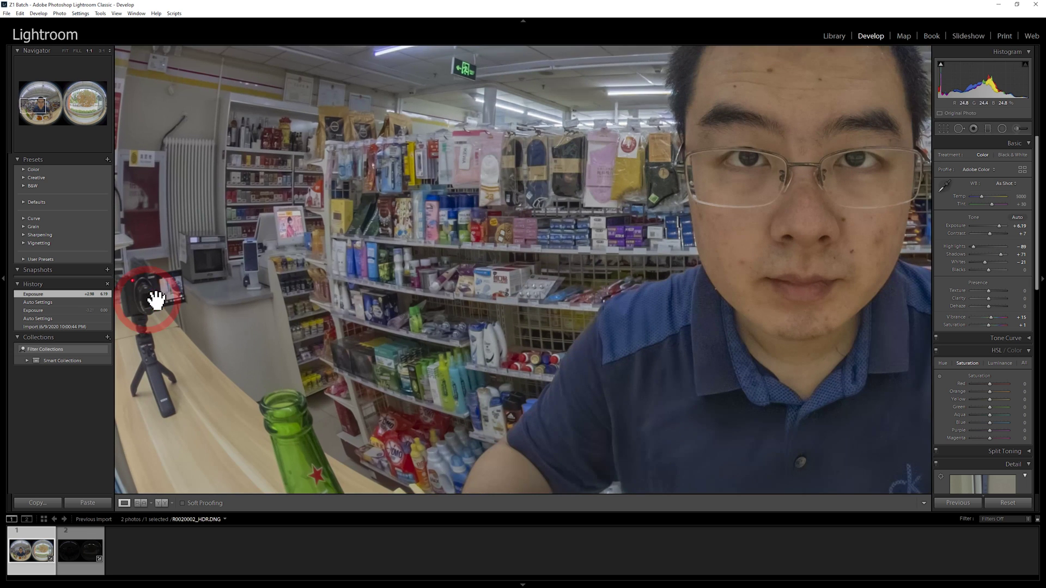
{"action": "left_click_drag", "start_coordinate": [168, 292], "coordinate": [231, 304]}
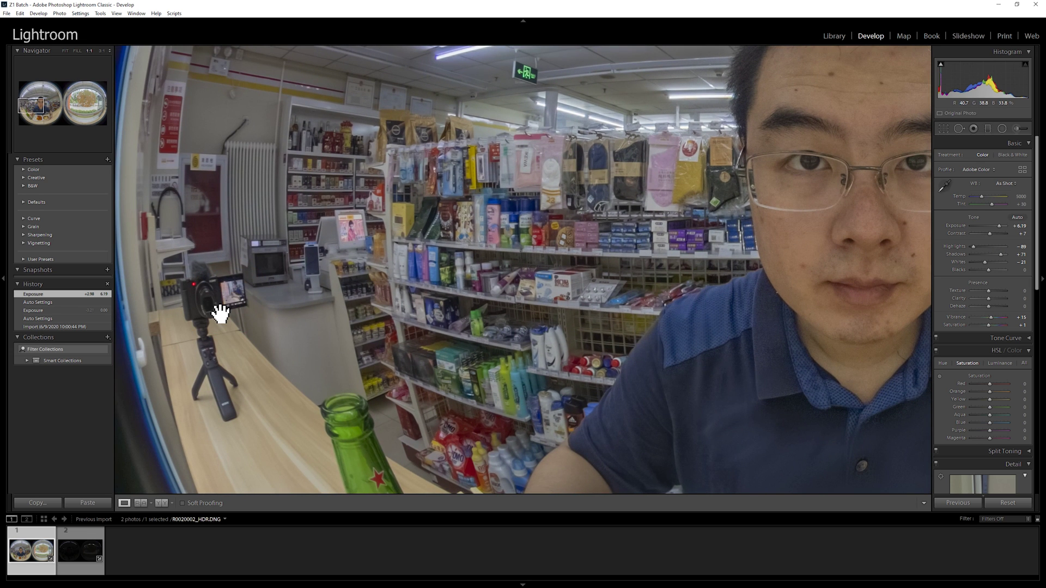
{"action": "left_click_drag", "start_coordinate": [707, 273], "coordinate": [392, 327]}
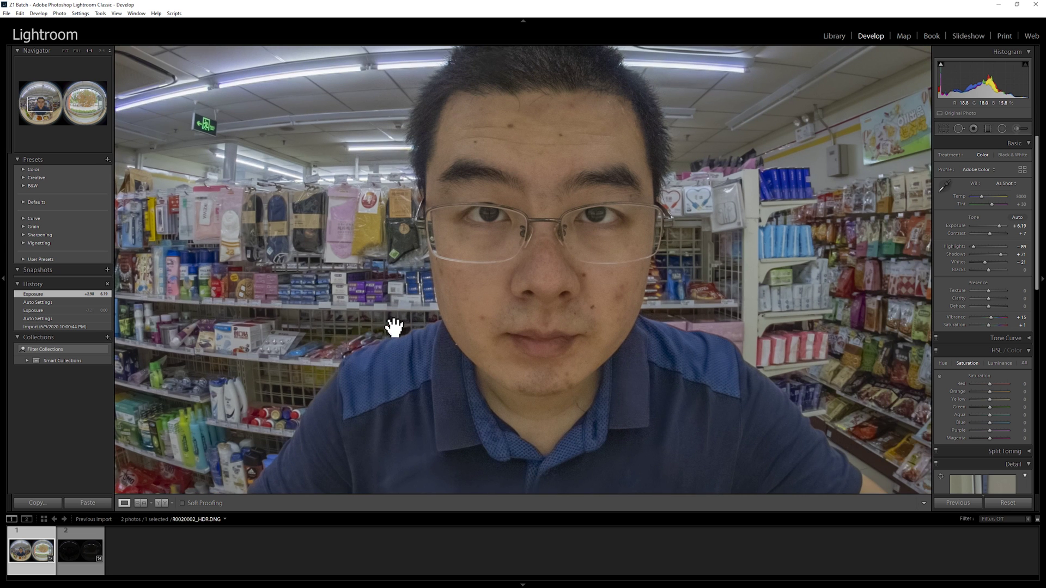
{"action": "left_click_drag", "start_coordinate": [594, 324], "coordinate": [518, 345]}
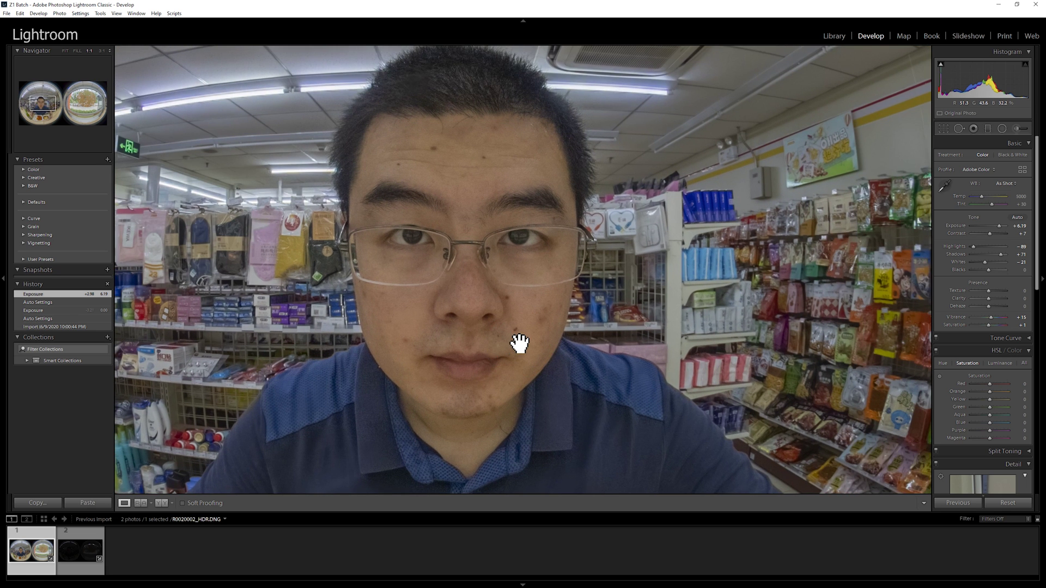
{"action": "left_click", "coordinate": [480, 334]}
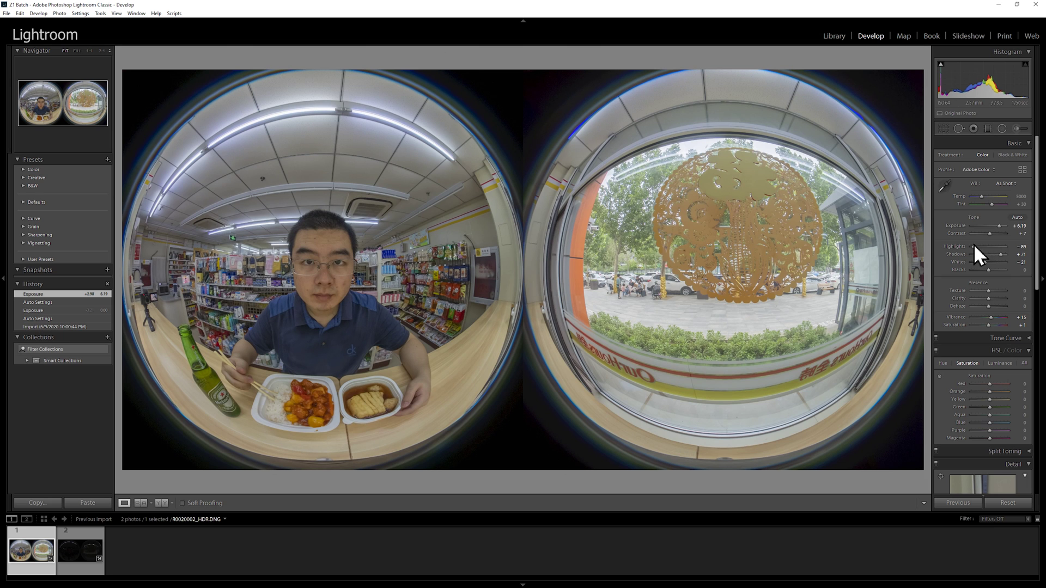
Pull Highlights down slightly, checking the street scene zoomed in
{"action": "left_click_drag", "start_coordinate": [974, 244], "coordinate": [970, 247]}
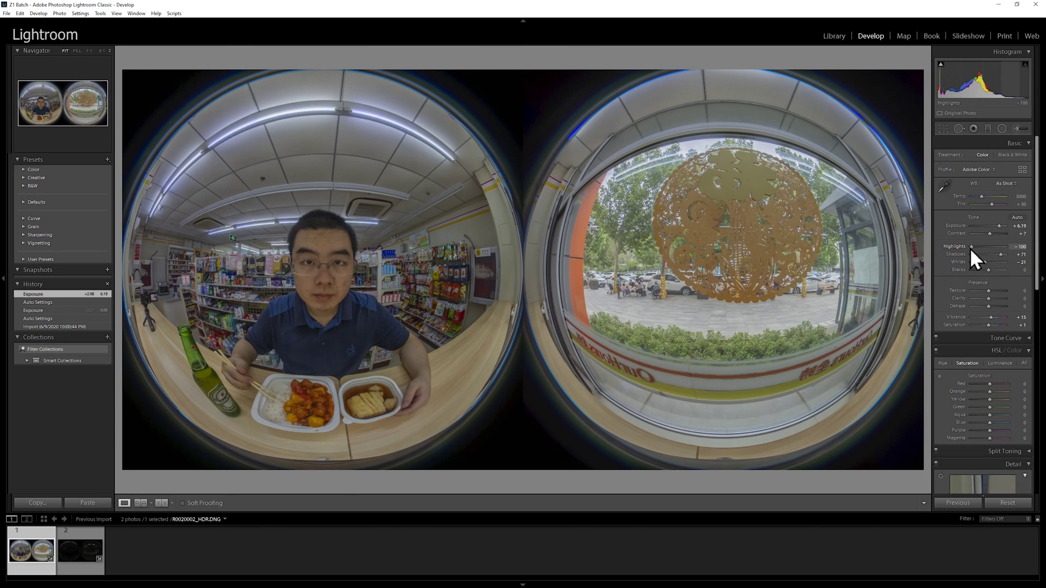
{"action": "left_click_drag", "start_coordinate": [822, 269], "coordinate": [914, 269]}
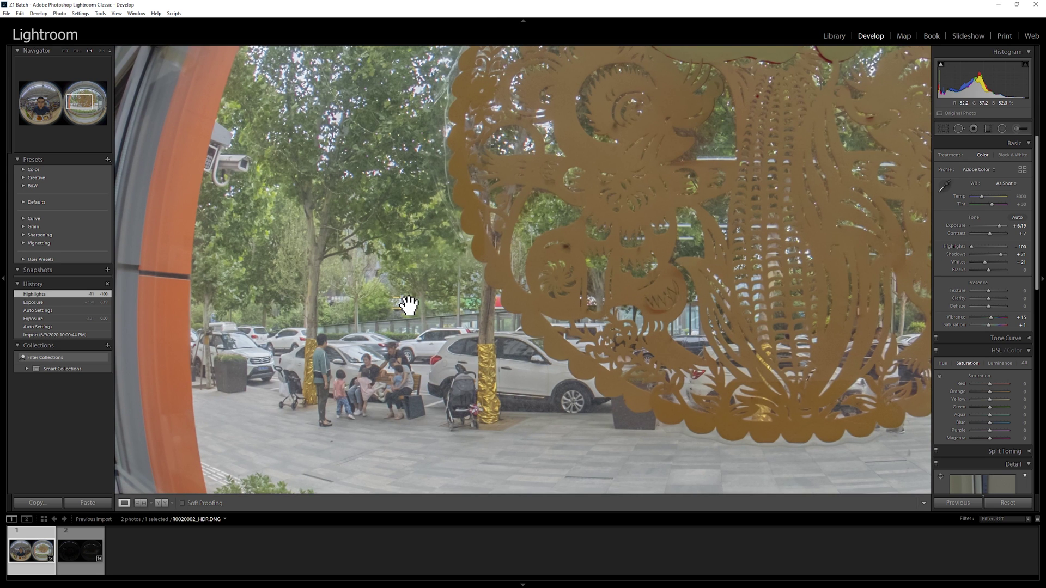
{"action": "left_click_drag", "start_coordinate": [297, 411], "coordinate": [325, 374]}
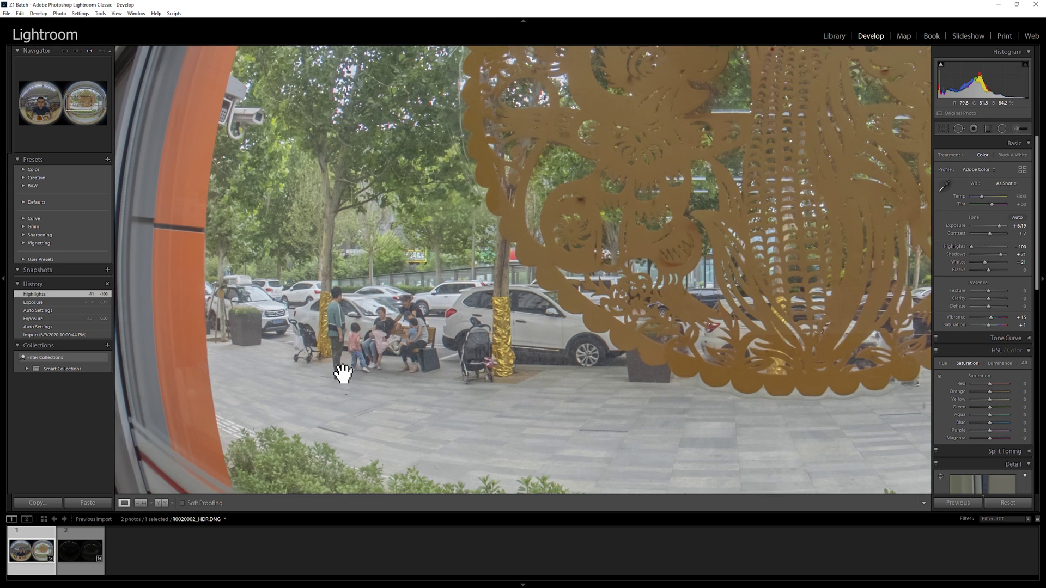
{"action": "left_click", "coordinate": [462, 347]}
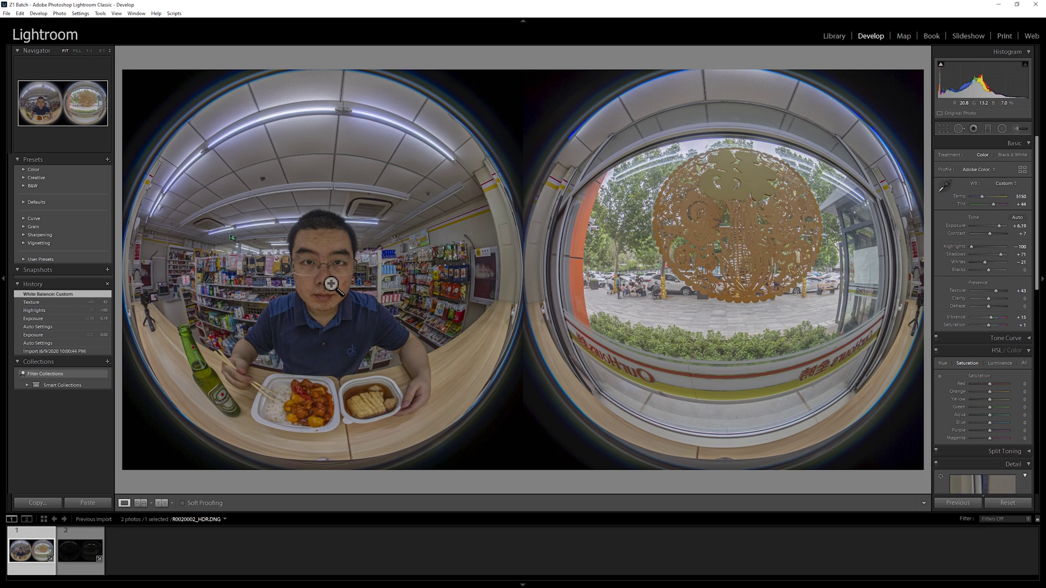
Sync the first shot's develop settings onto R0020003_HDR.DNG
{"action": "key", "text": "g"}
{"action": "key", "text": "ctrl+a"}
{"action": "left_click", "coordinate": [1001, 503]}
{"action": "left_click", "coordinate": [630, 395]}
{"action": "left_click", "coordinate": [322, 187]}
Open photo 2 and inspect the meal at full size
{"action": "double_click", "coordinate": [295, 126]}
{"action": "left_click", "coordinate": [410, 309]}
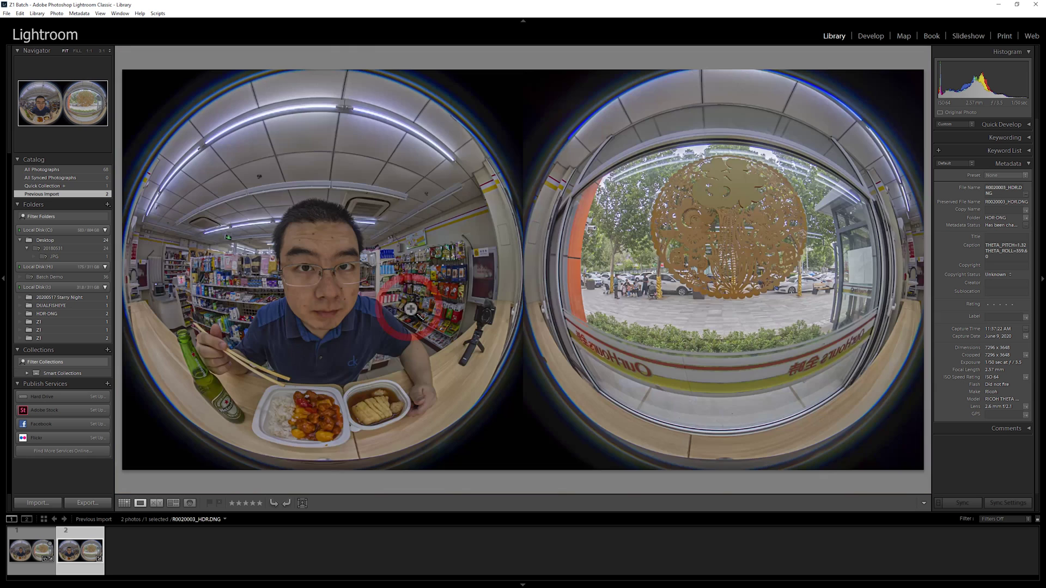
{"action": "left_click", "coordinate": [325, 303]}
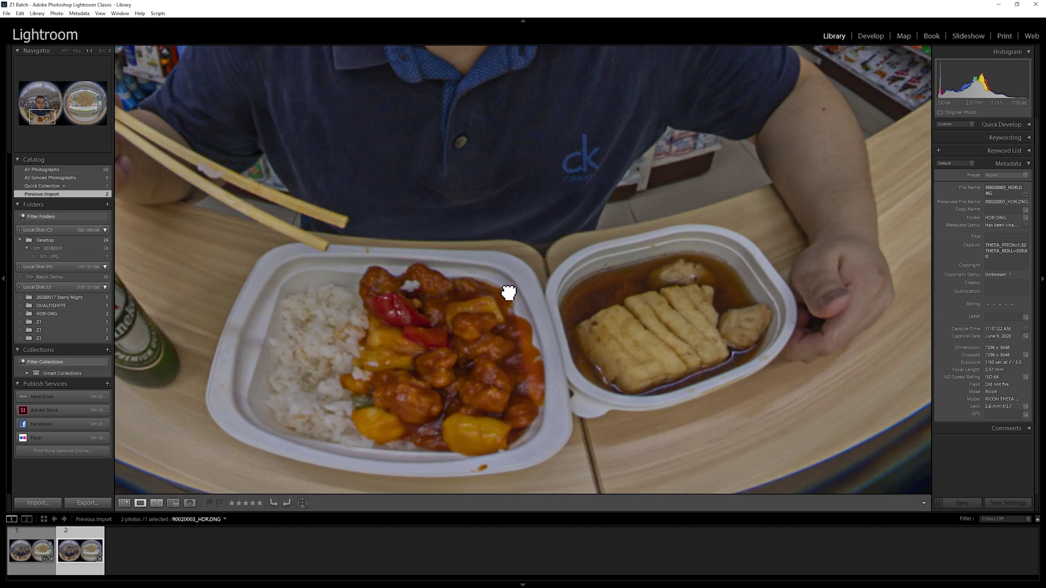
{"action": "left_click_drag", "start_coordinate": [508, 290], "coordinate": [469, 326]}
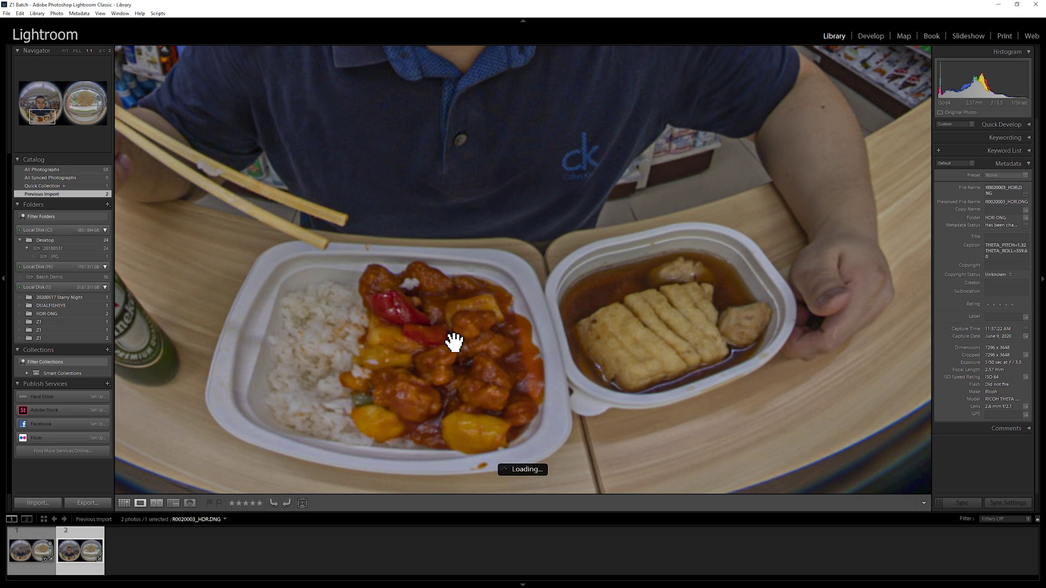
Send photo 2 to THETA Stitcher as an edited copy with Lightroom adjustments
{"action": "key", "text": "g"}
{"action": "left_click", "coordinate": [421, 303]}
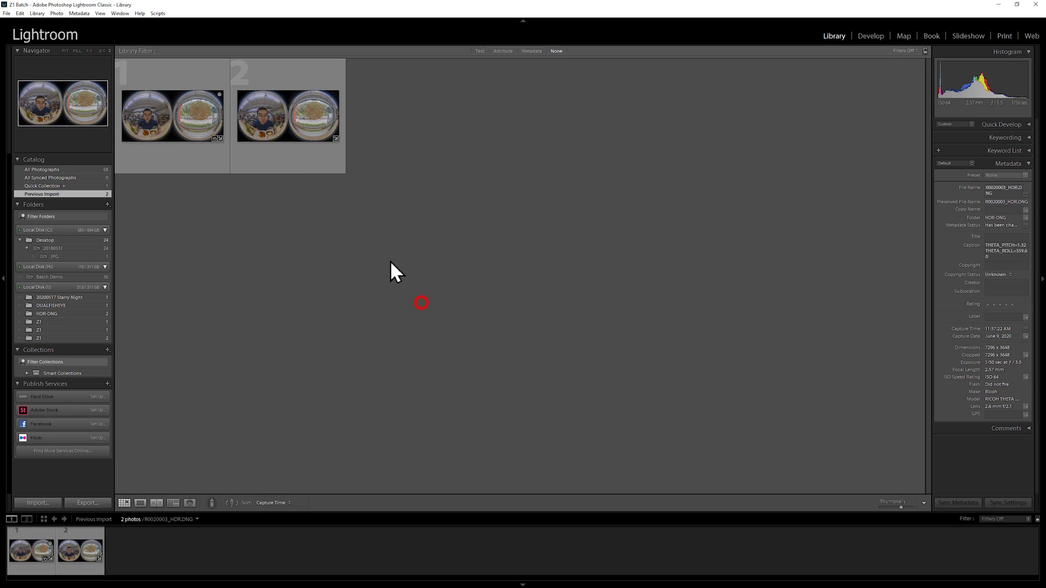
{"action": "right_click", "coordinate": [308, 125]}
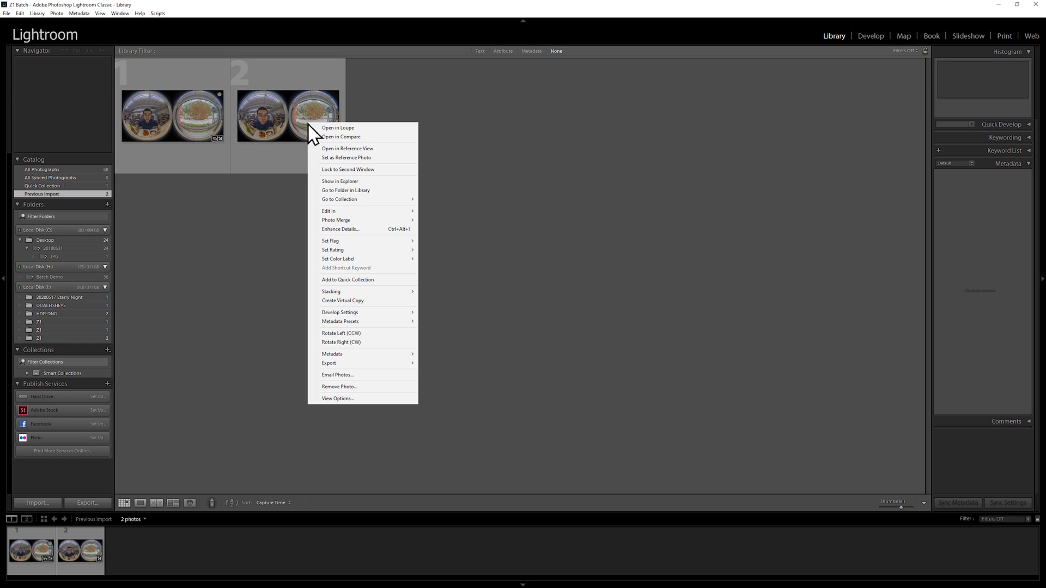
{"action": "mouse_move", "coordinate": [403, 212]}
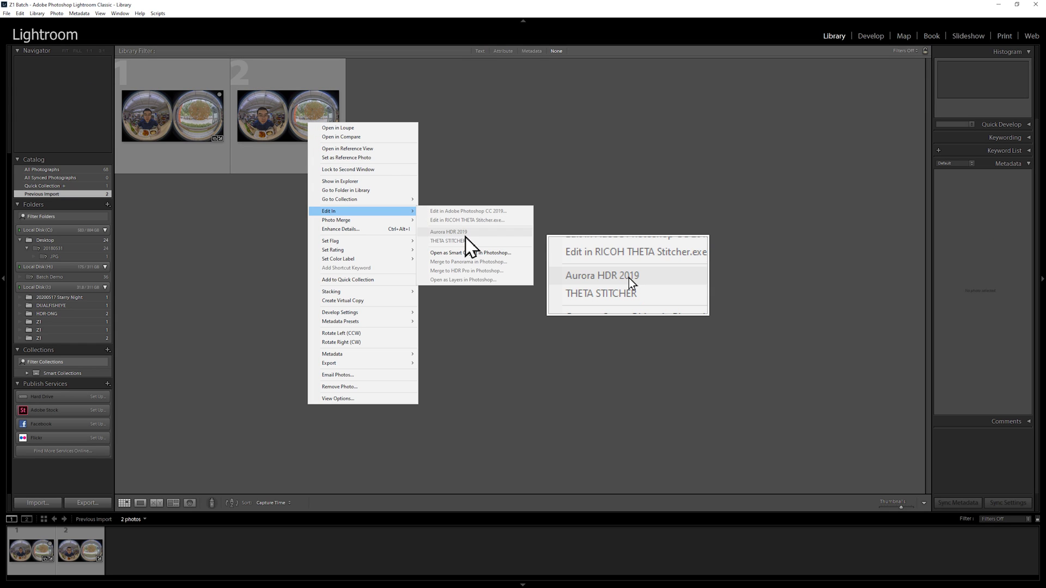
{"action": "double_click", "coordinate": [300, 115]}
{"action": "right_click", "coordinate": [394, 269]}
{"action": "mouse_move", "coordinate": [489, 349]}
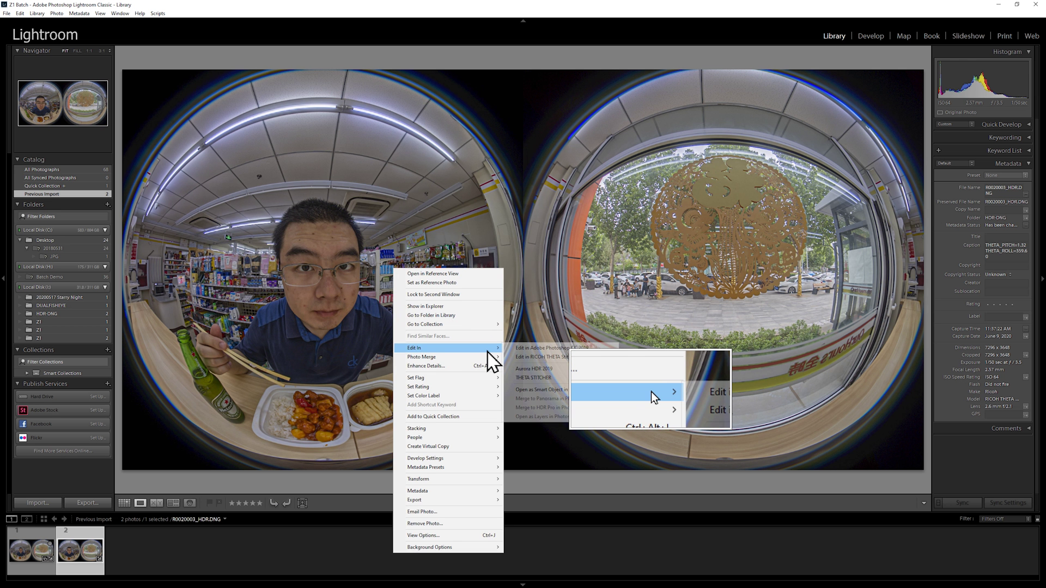
{"action": "left_click", "coordinate": [544, 379]}
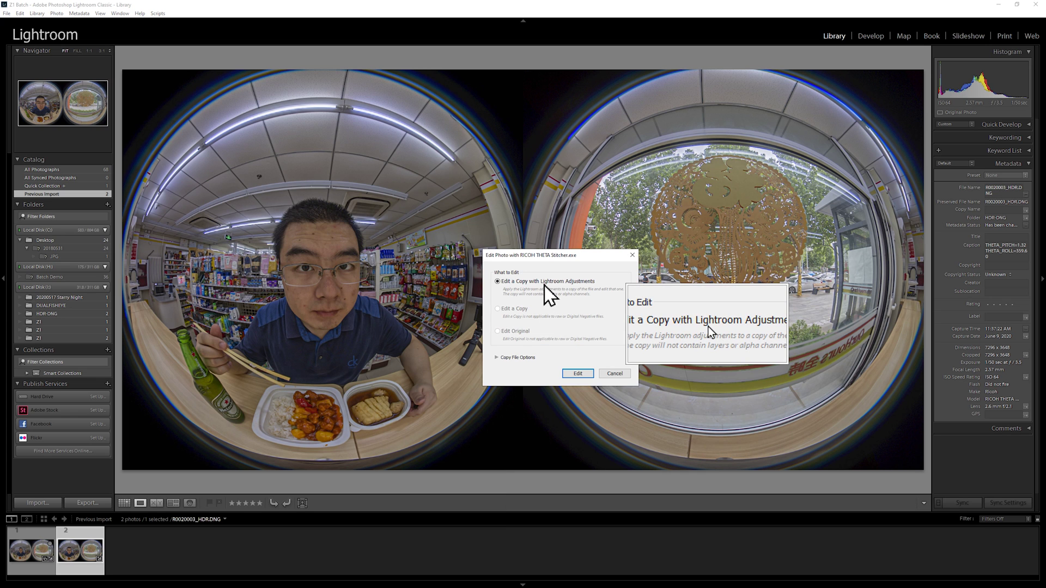
{"action": "left_click", "coordinate": [579, 374]}
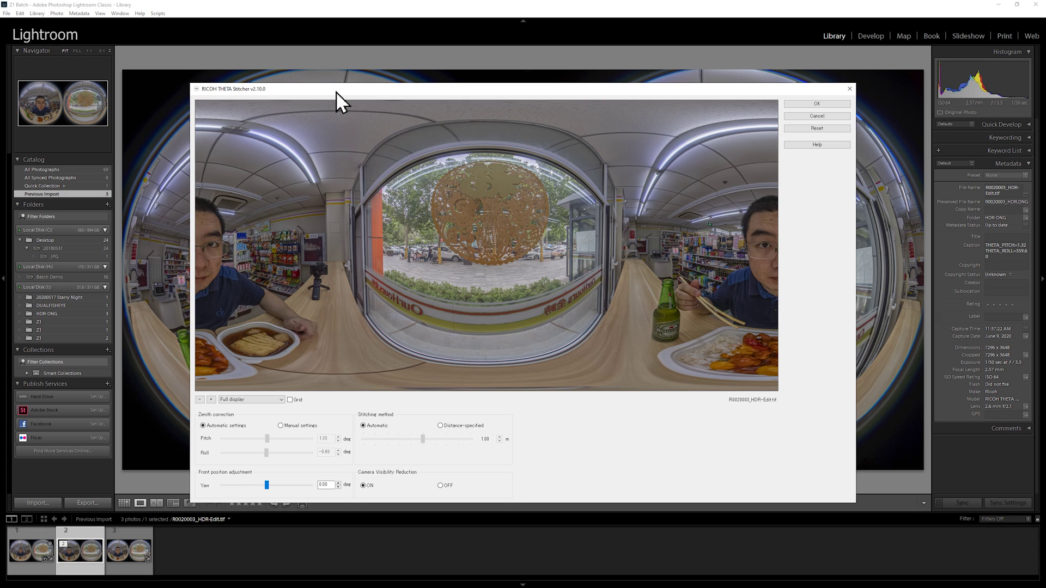
Move the Stitcher window aside and drag Yaw to rotate the panorama's front direction
{"action": "left_click_drag", "start_coordinate": [337, 89], "coordinate": [306, 73]}
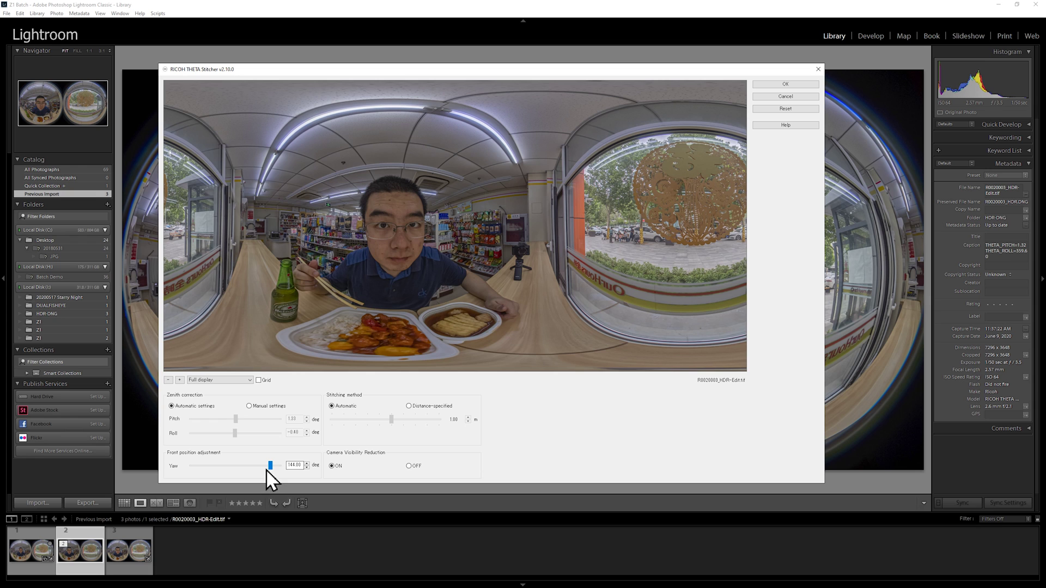
{"action": "left_click_drag", "start_coordinate": [266, 470], "coordinate": [241, 469]}
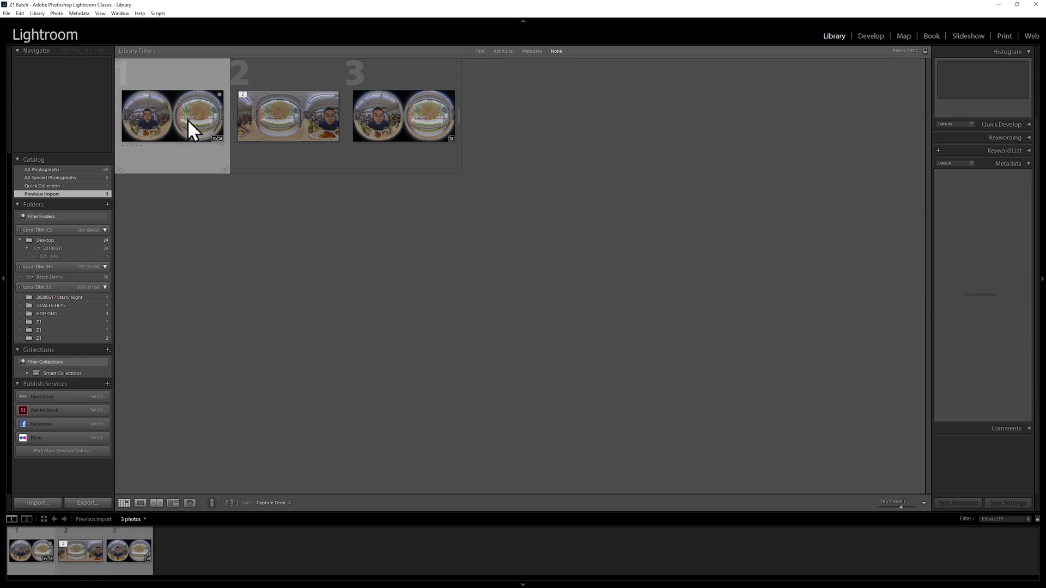
Delete the stitched test panorama R0020003_HDR-Edit.tif from disk
{"action": "left_click", "coordinate": [188, 119]}
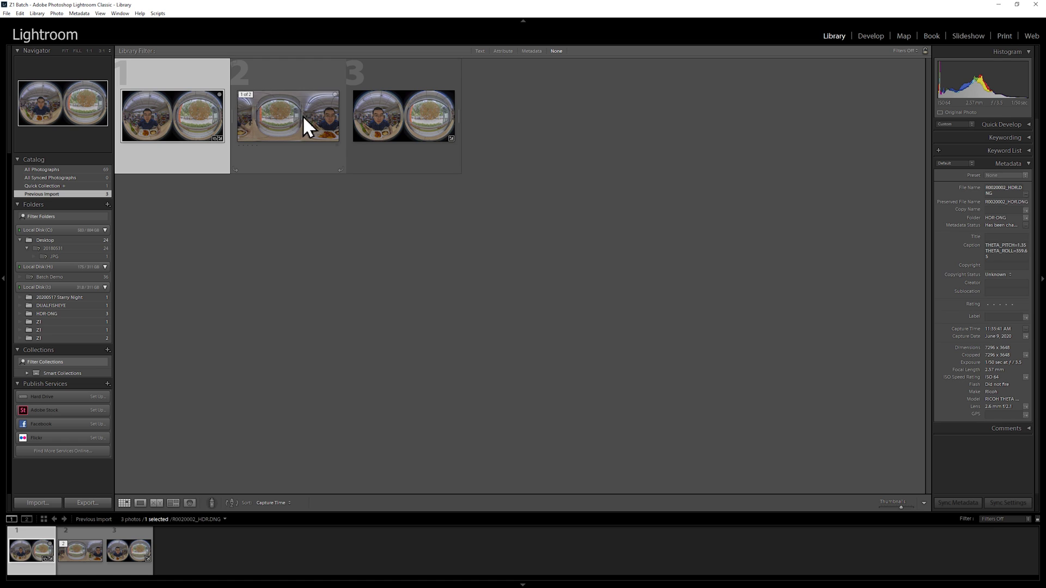
{"action": "left_click", "coordinate": [302, 115]}
{"action": "left_click", "coordinate": [411, 120]}
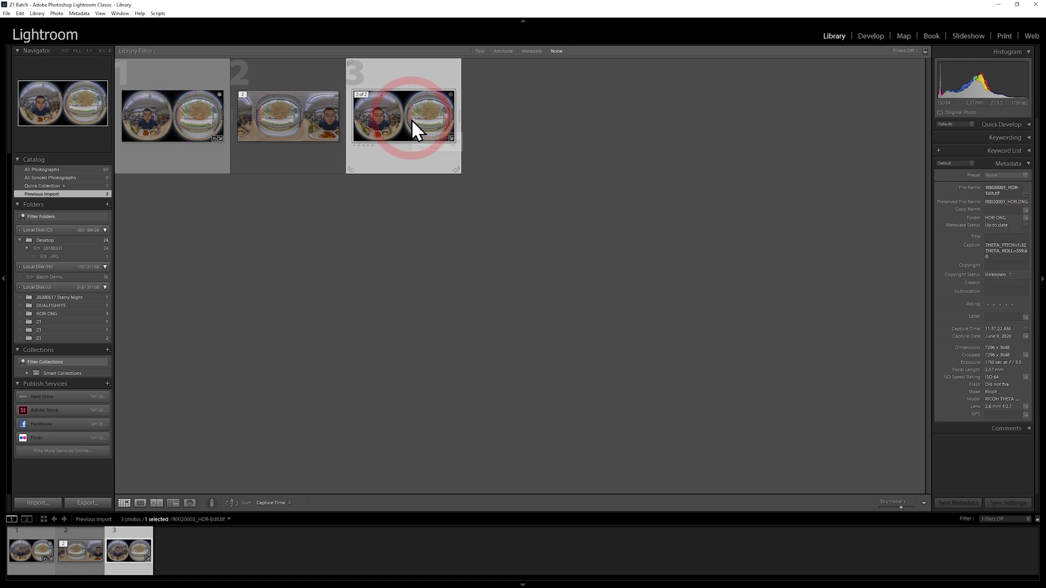
{"action": "left_click", "coordinate": [273, 131]}
{"action": "key", "text": "Delete"}
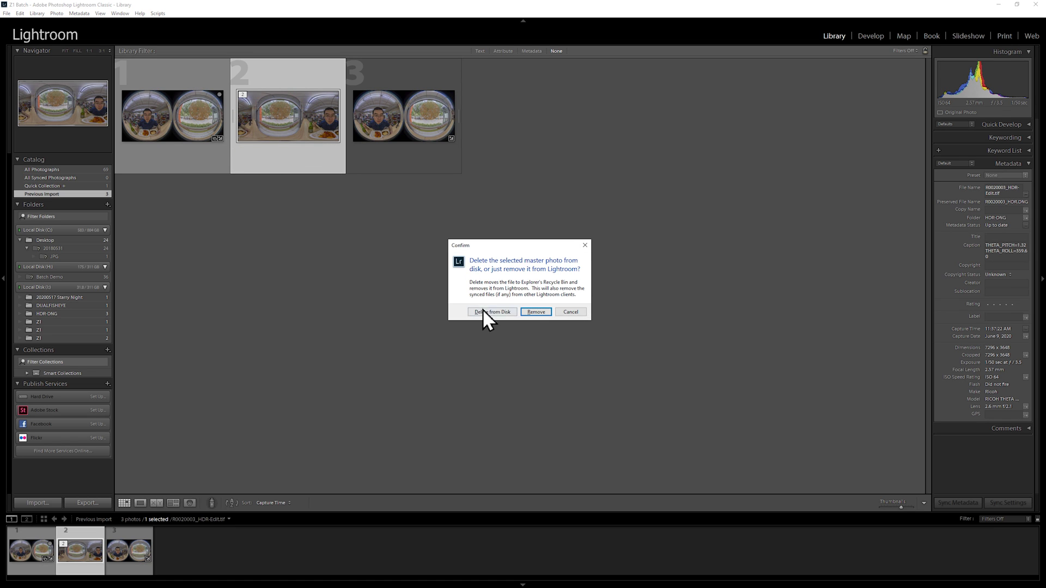
{"action": "left_click", "coordinate": [487, 312]}
Send both dual-fisheye shots to THETA Stitcher as copies with Lightroom adjustments
{"action": "left_click", "coordinate": [172, 105]}
{"action": "left_click", "coordinate": [287, 114], "text": "ctrl"}
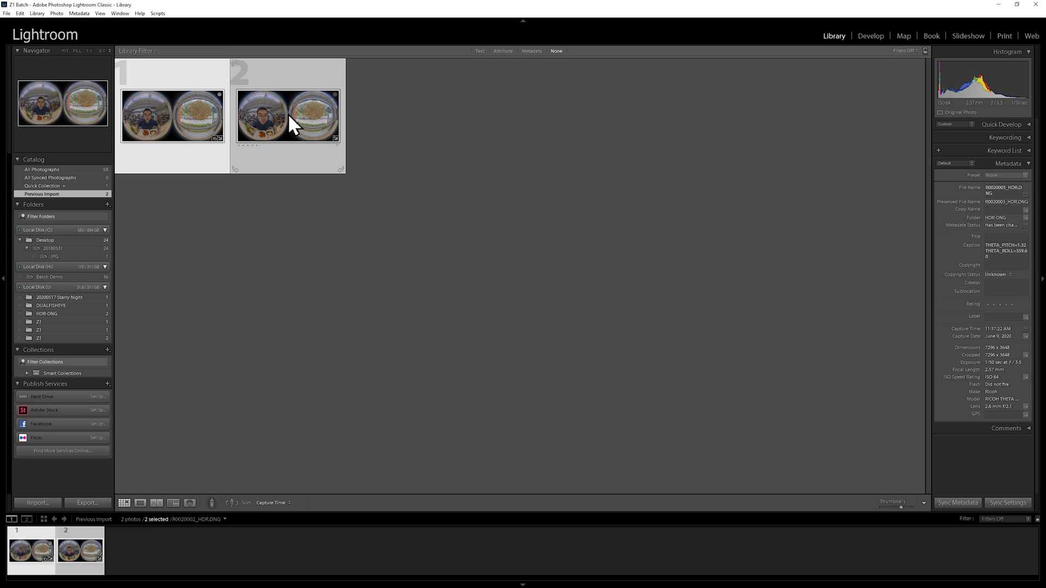
{"action": "right_click", "coordinate": [297, 119]}
{"action": "mouse_move", "coordinate": [376, 220]}
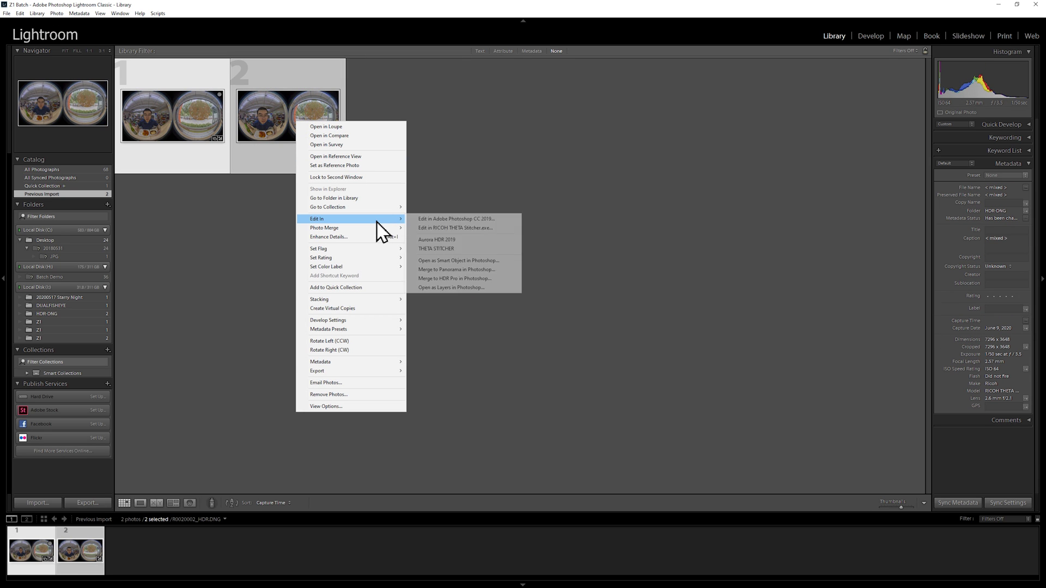
{"action": "left_click", "coordinate": [450, 248]}
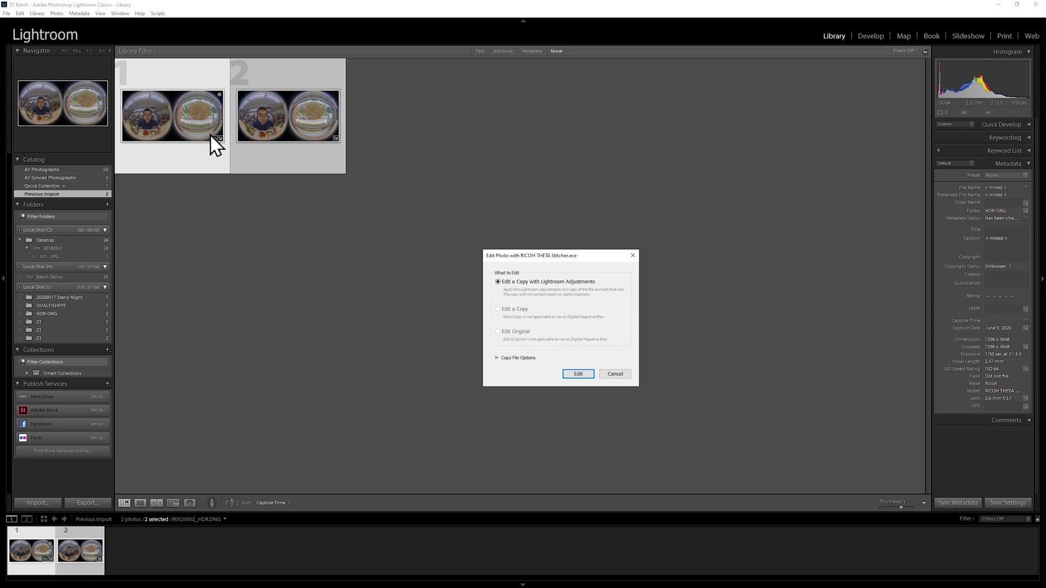
{"action": "left_click", "coordinate": [579, 374]}
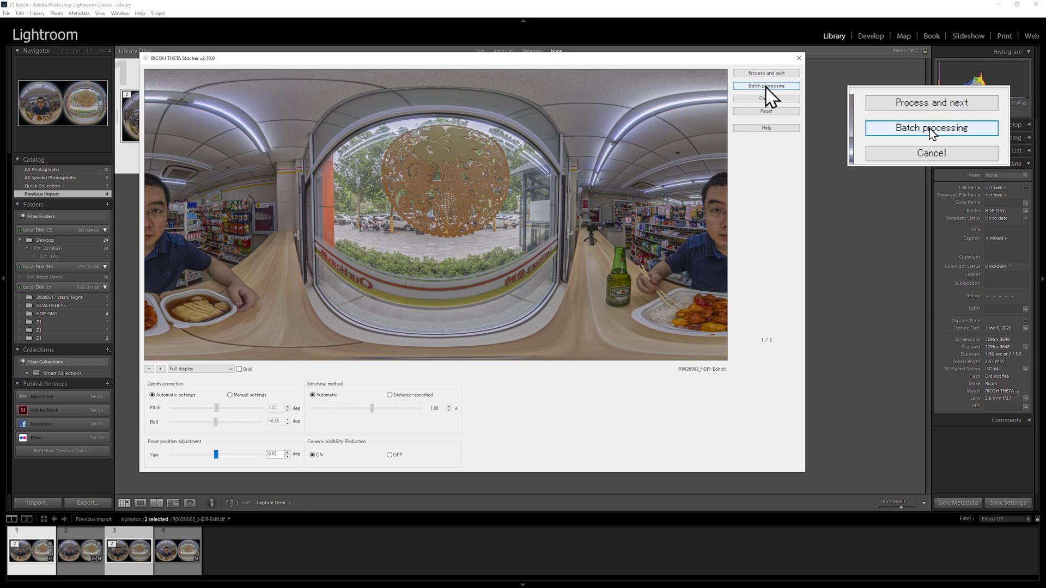
Set Camera Visibility Reduction to OFF and batch-stitch both shots
{"action": "left_click", "coordinate": [389, 456]}
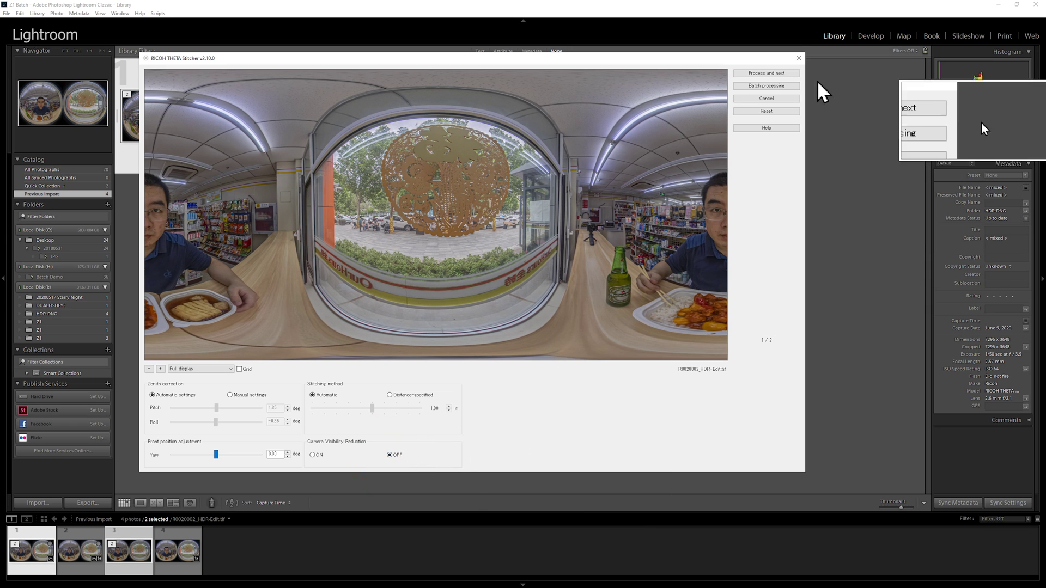
{"action": "left_click", "coordinate": [768, 87]}
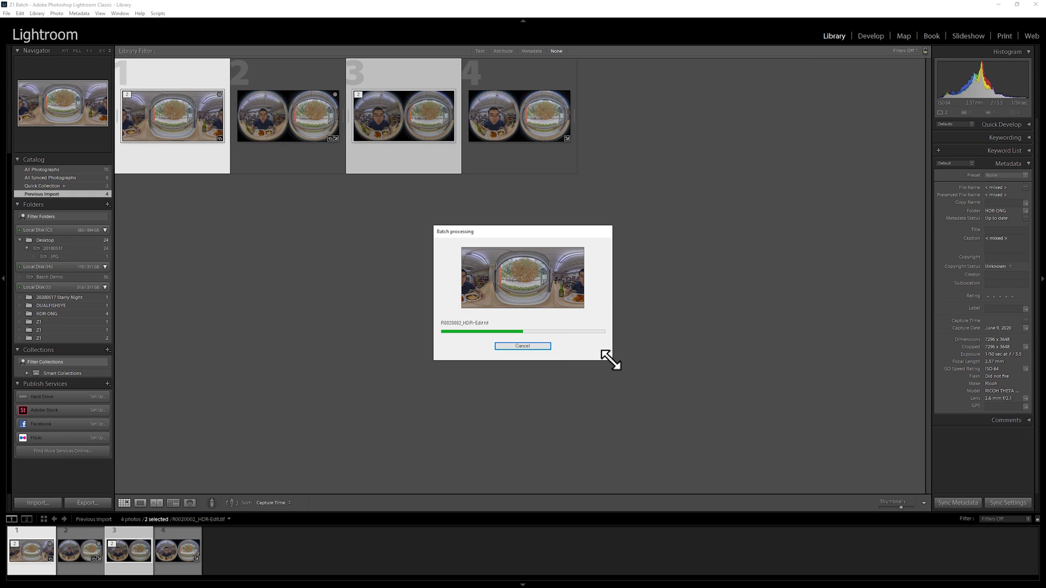
{"action": "left_click_drag", "start_coordinate": [803, 475], "coordinate": [804, 475]}
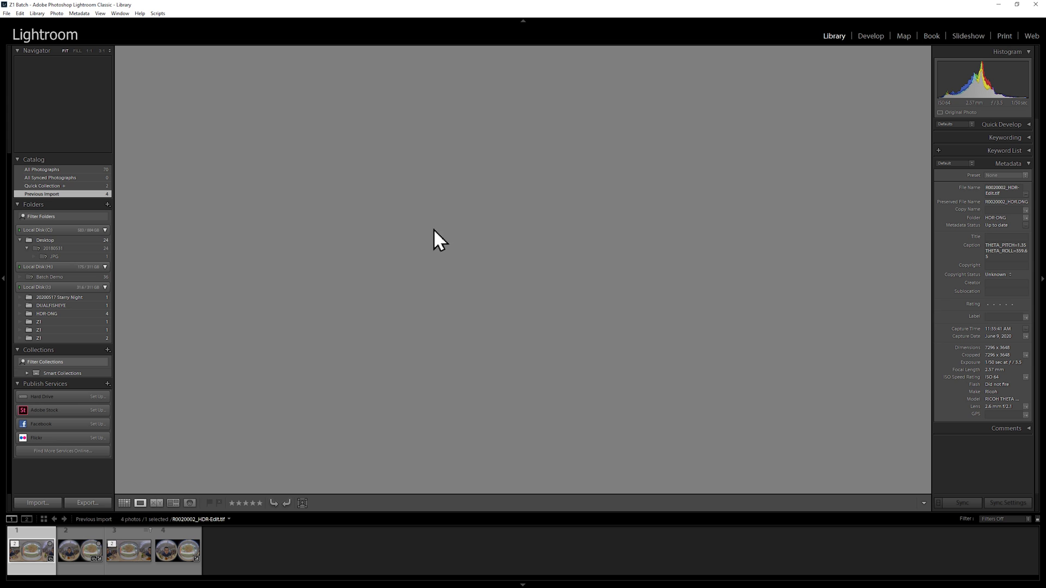
Show the third filmstrip thumbnail, the second stitched convenience-store panorama, in Loupe view
{"action": "left_click", "coordinate": [133, 567]}
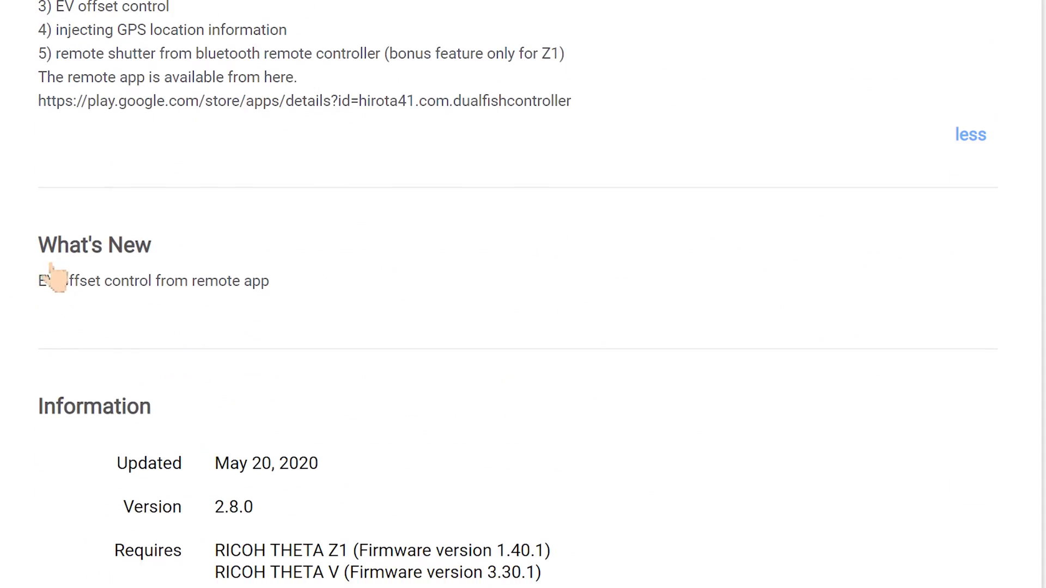
Highlight the What's New note and the 2.8.0 version and update-date details
{"action": "left_click_drag", "start_coordinate": [55, 262], "coordinate": [346, 302]}
{"action": "left_click_drag", "start_coordinate": [112, 463], "coordinate": [299, 528]}
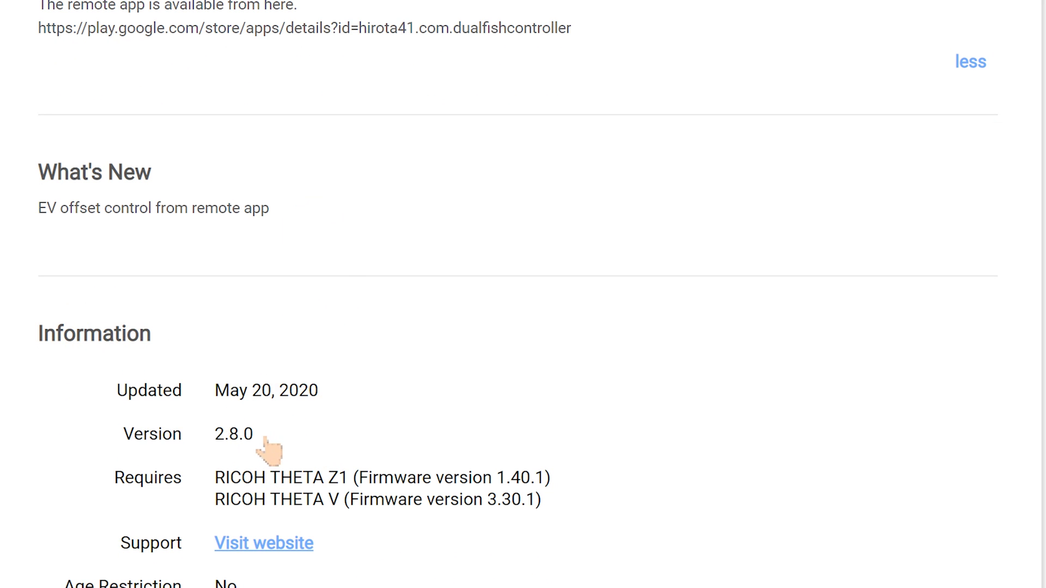